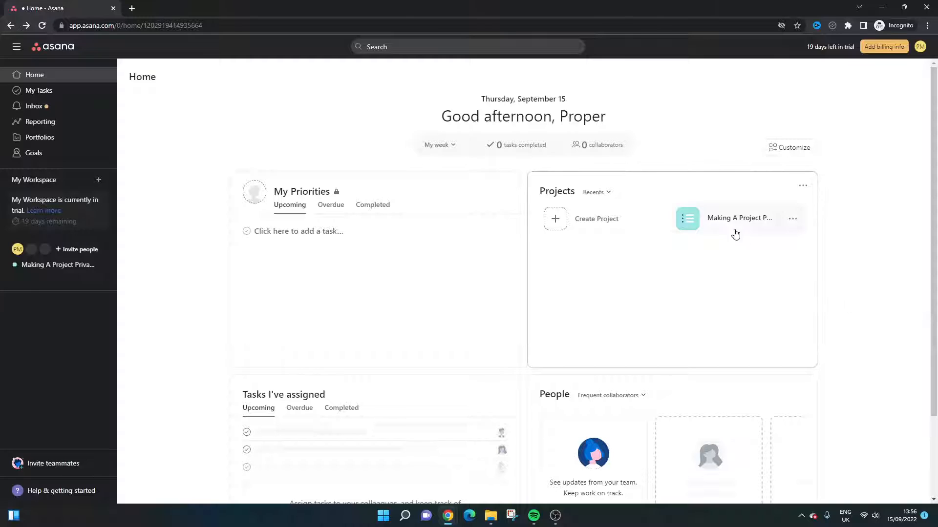
# Step: Open the Making A Project Private In Asana project and view the options available for its To do section
pyautogui.click(737, 220)
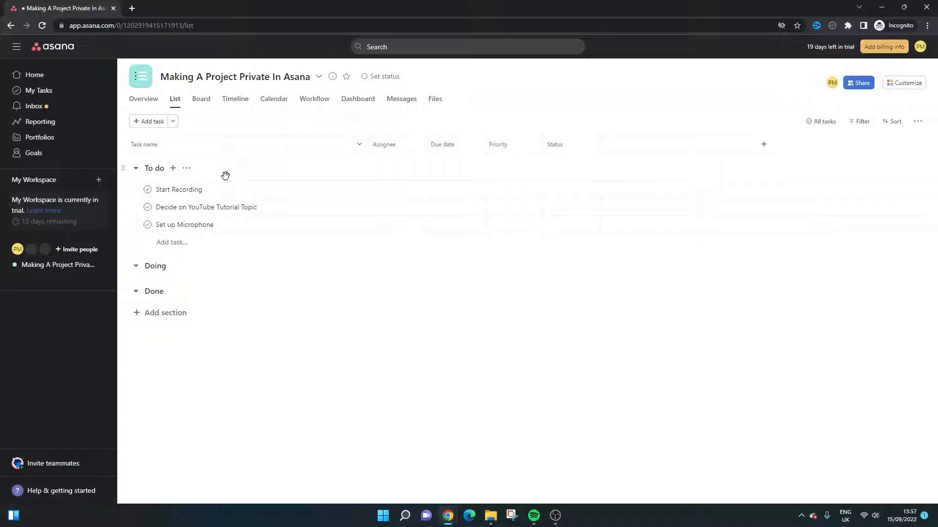
pyautogui.click(187, 169)
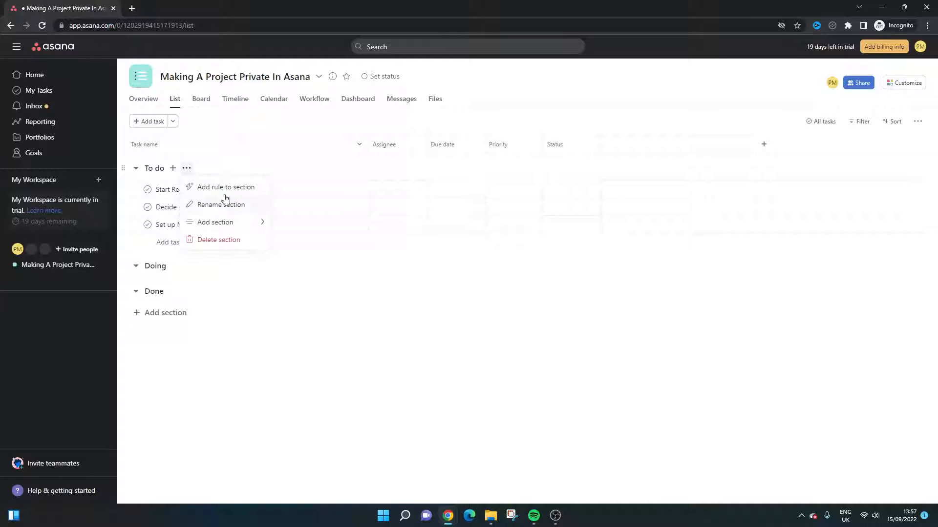
pyautogui.click(369, 310)
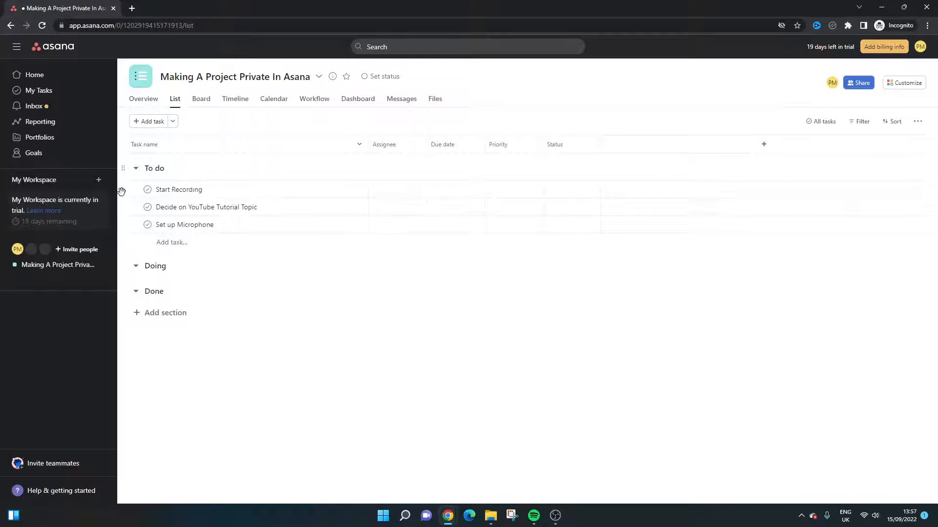
# Step: Add a new section named Duplicated Section below the Done section of the project
pyautogui.click(163, 313)
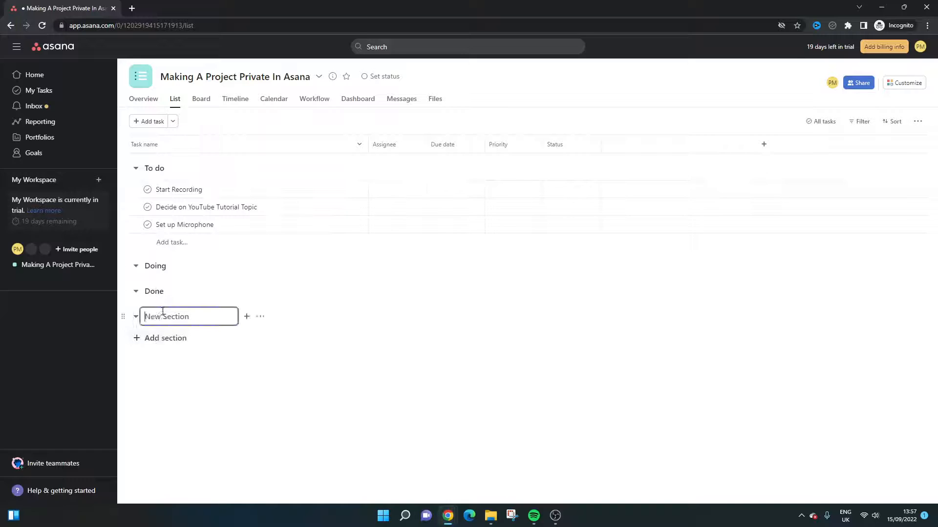
pyautogui.write('D')
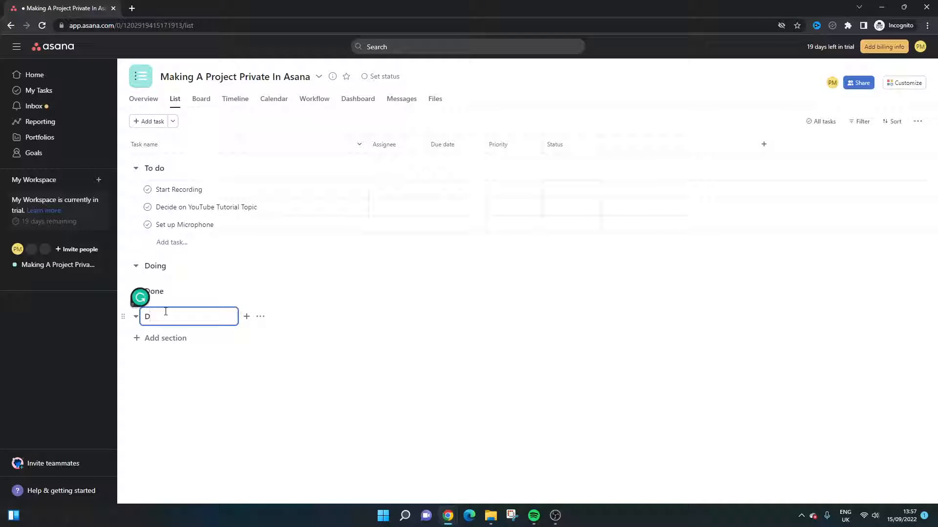
pyautogui.press('BackSpace')
pyautogui.write('Duplicated Section')
pyautogui.click(236, 351)
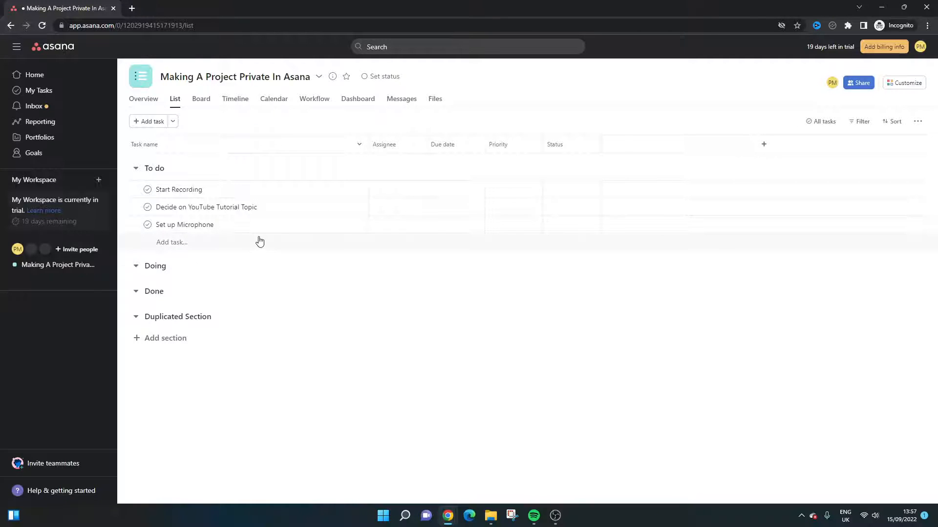
# Step: Duplicate the whole project, keeping the suggested name Duplicate of Making A Project Private In Asana and the default included items
pyautogui.click(320, 78)
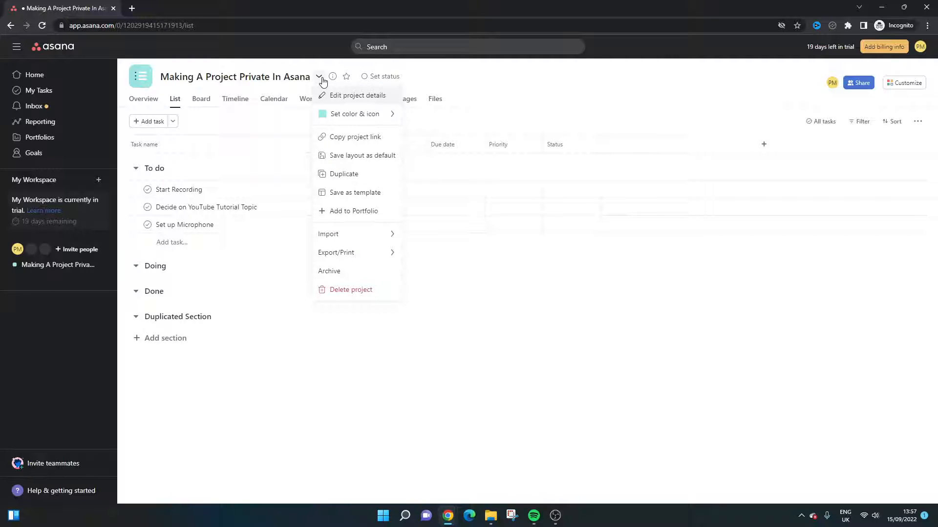
pyautogui.click(352, 177)
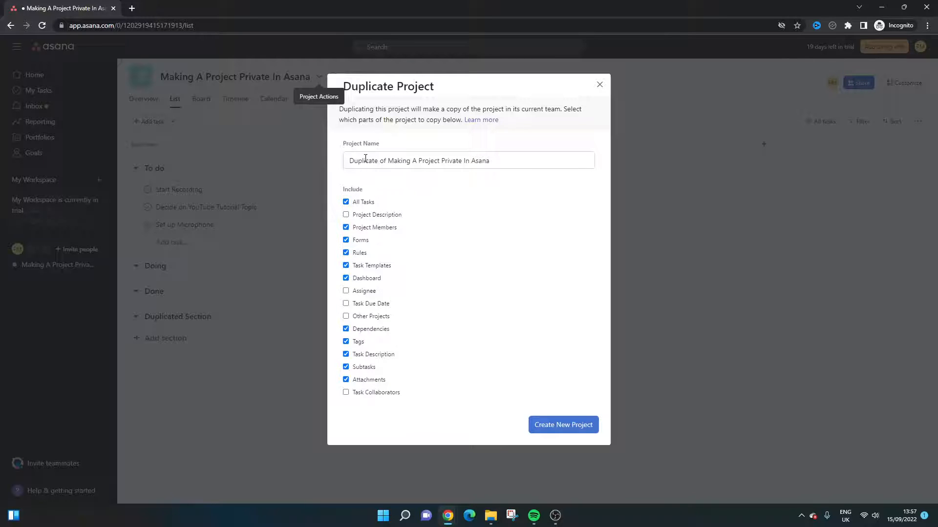
pyautogui.moveTo(350, 161); pyautogui.dragTo(492, 162)
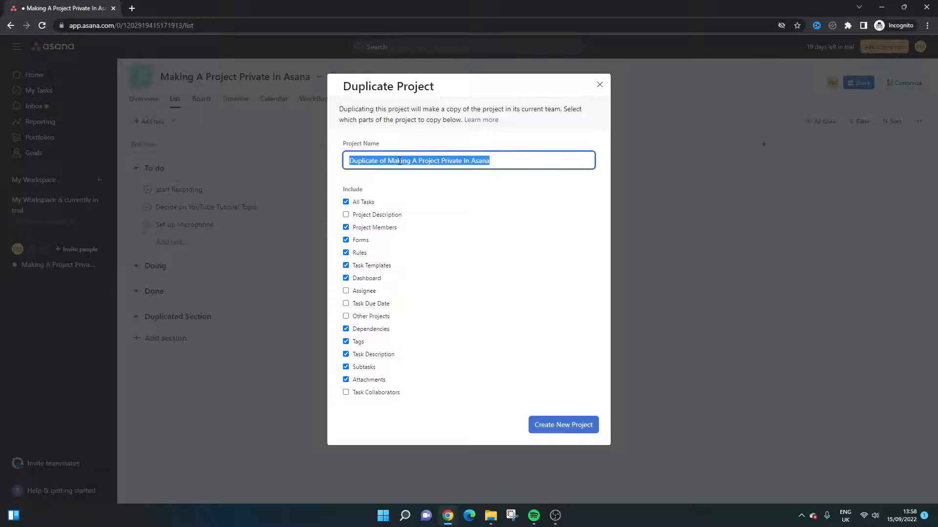
pyautogui.click(448, 182)
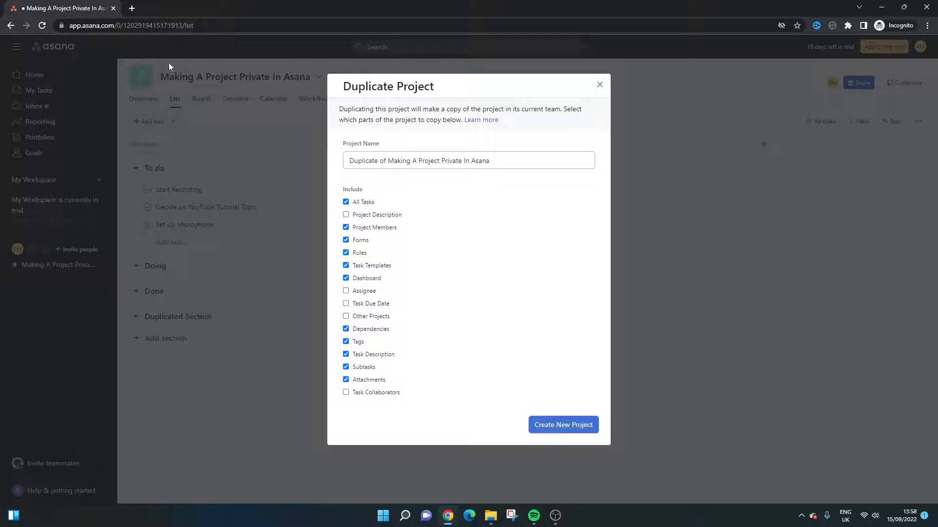
pyautogui.click(566, 425)
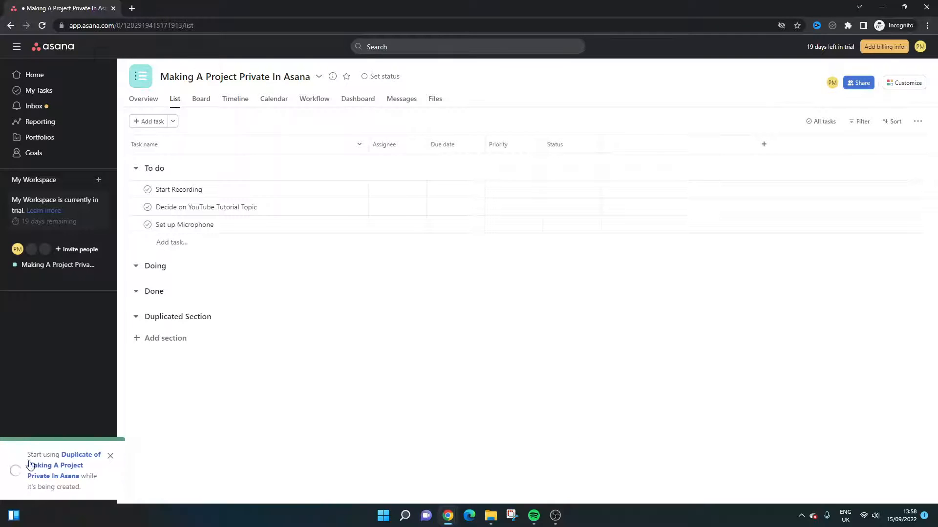
# Step: Open the duplicated project in a new browser tab and switch to it
pyautogui.rightClick(78, 459)
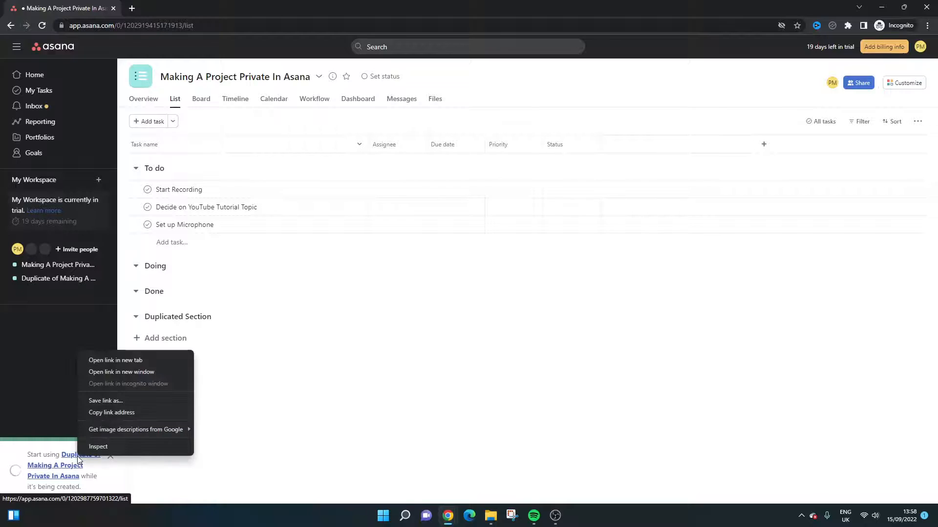
pyautogui.click(113, 362)
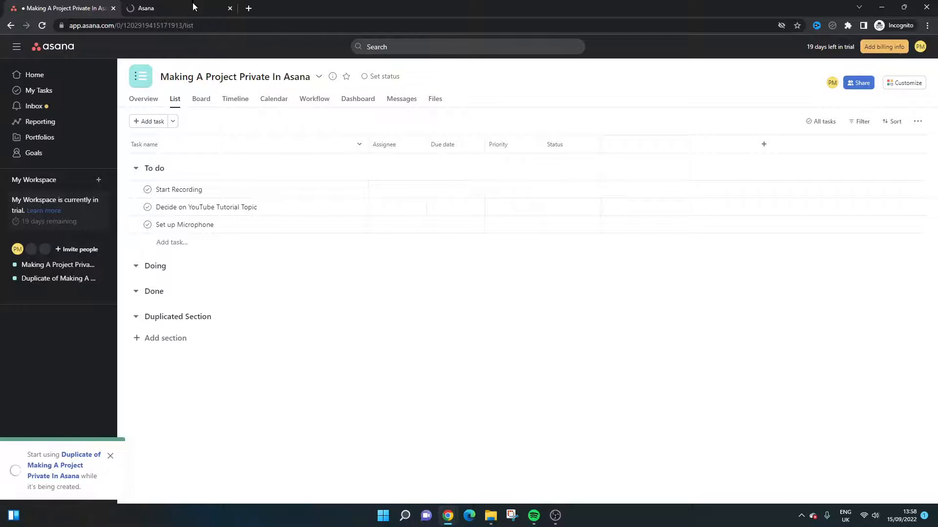
pyautogui.click(192, 7)
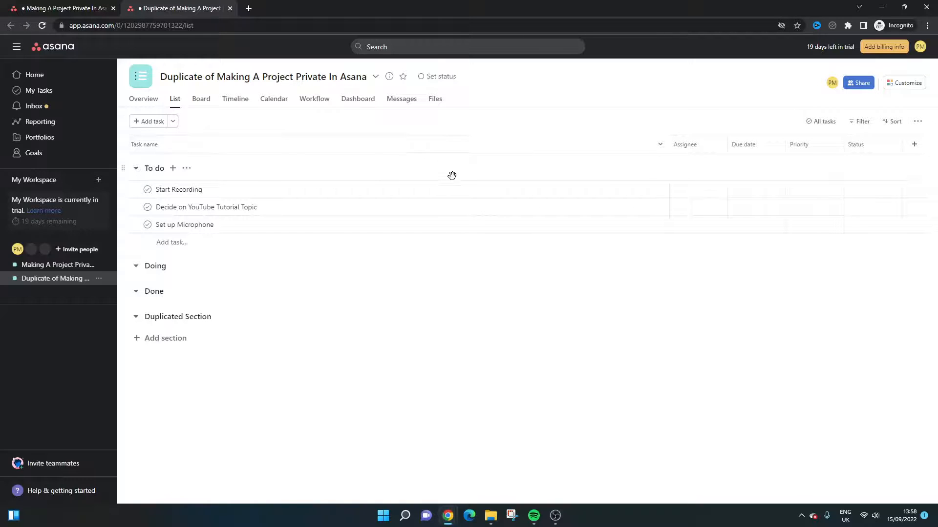
# Step: Select Start Recording, Decide on YouTube Tutorial Topic and Set up Microphone, and add them to the Making A Project Private In Asana project
pyautogui.click(478, 195)
pyautogui.keyDown('shift'); pyautogui.click(478, 211); pyautogui.keyUp('shift')
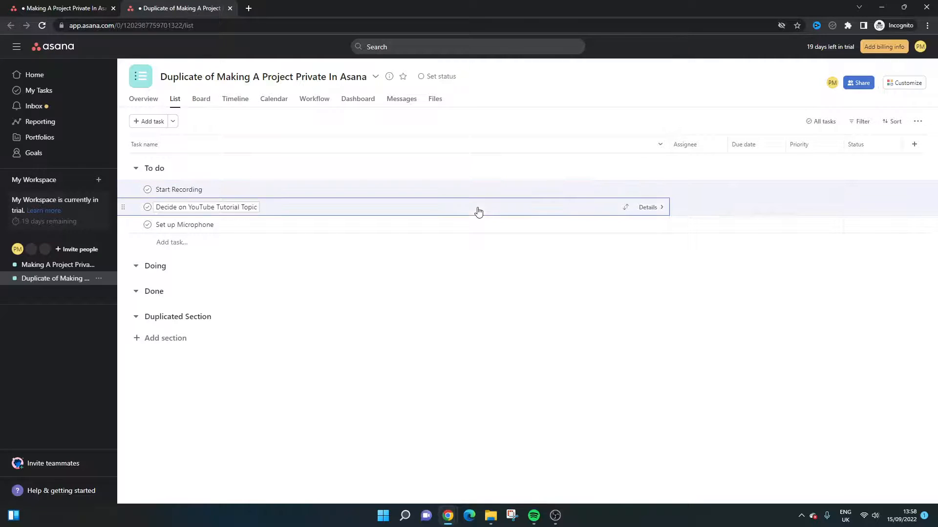
pyautogui.keyDown('shift'); pyautogui.click(480, 226); pyautogui.keyUp('shift')
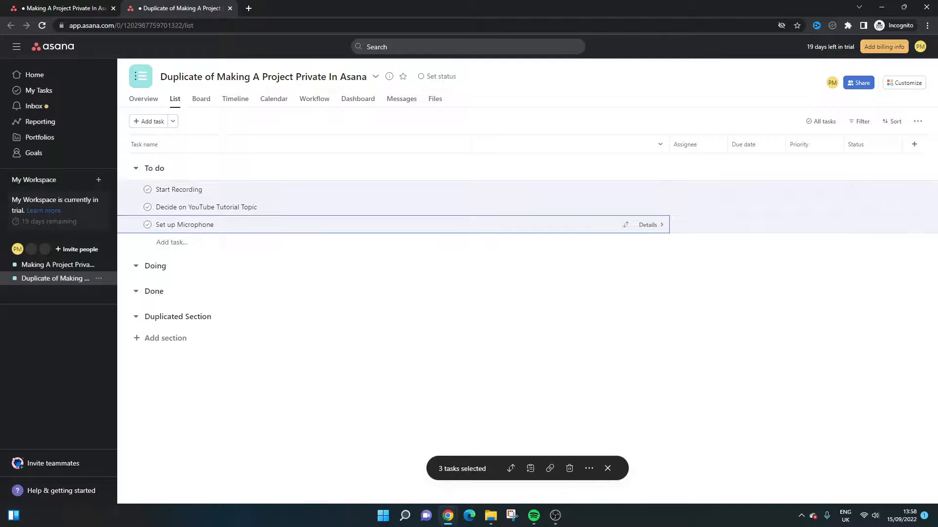
pyautogui.click(530, 469)
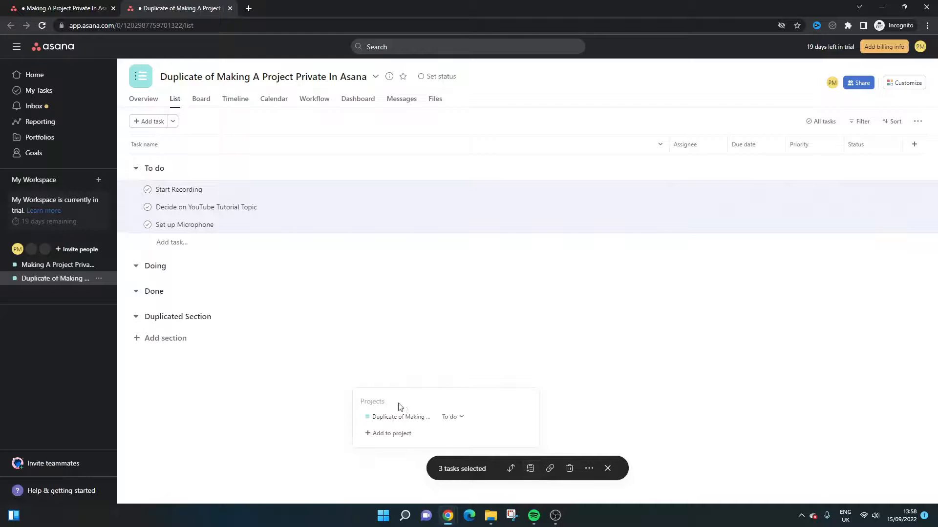
pyautogui.click(408, 434)
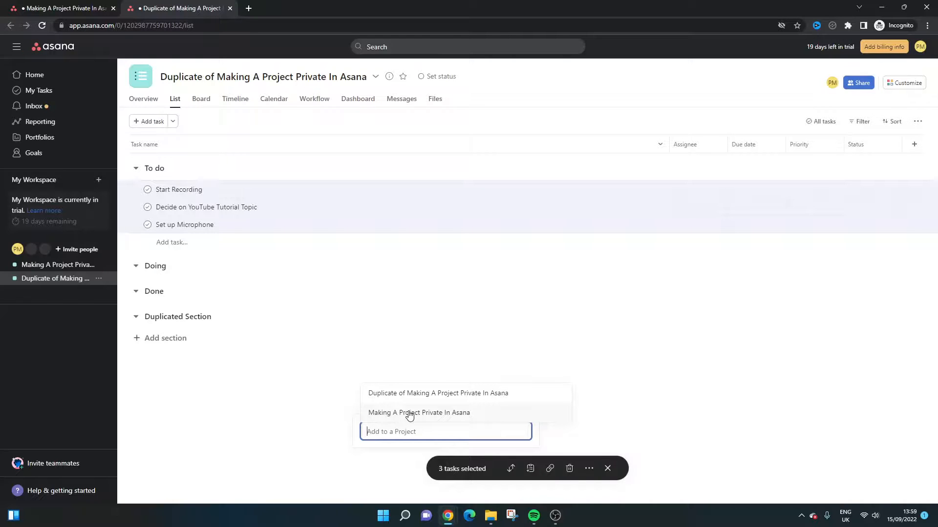
pyautogui.click(409, 414)
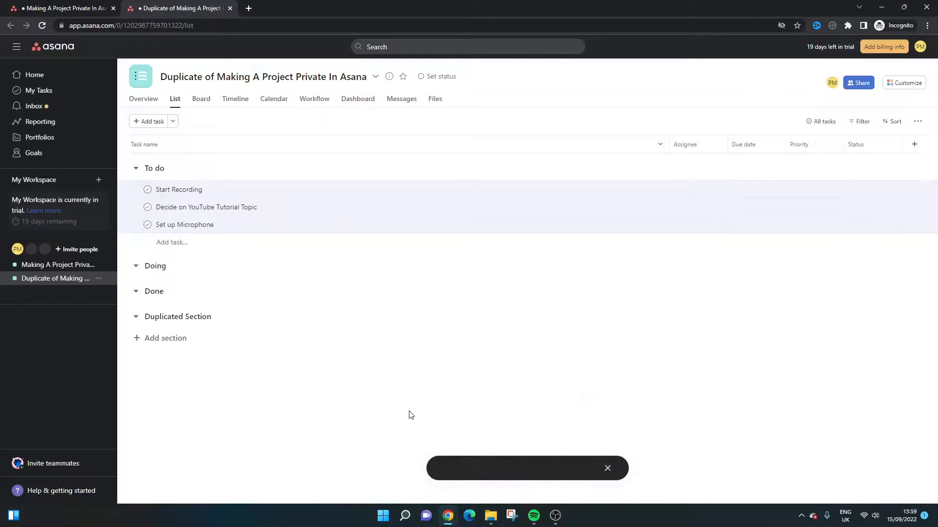
# Step: Assign the three selected tasks to Duplicated Section within the original project, and check them in that project's list
pyautogui.click(528, 470)
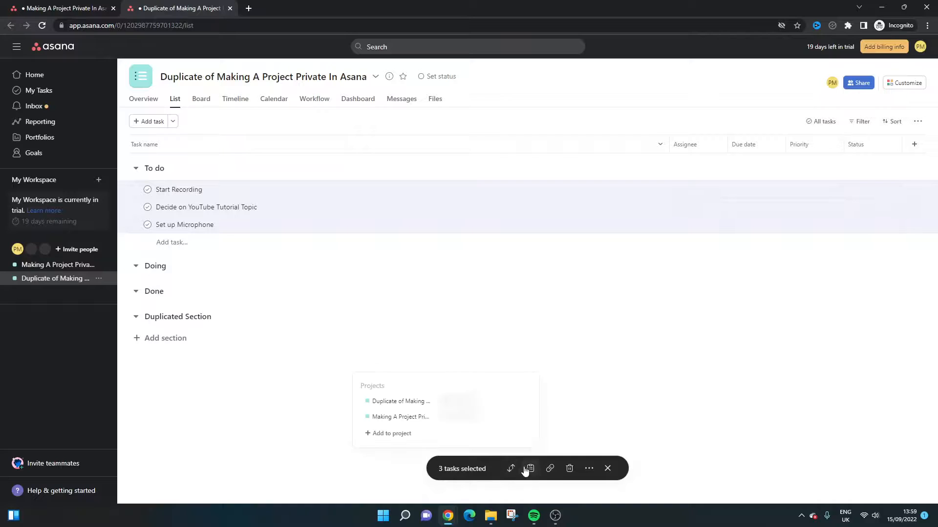
pyautogui.click(465, 418)
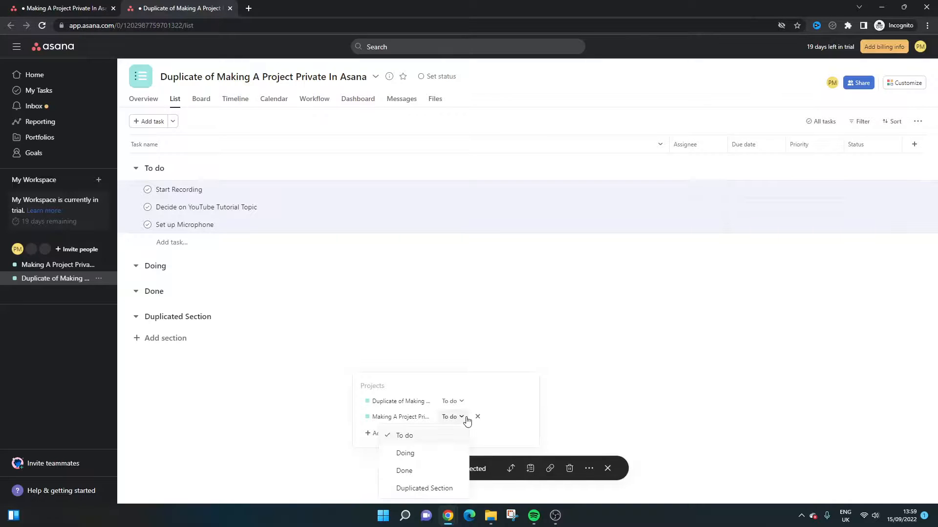
pyautogui.click(417, 489)
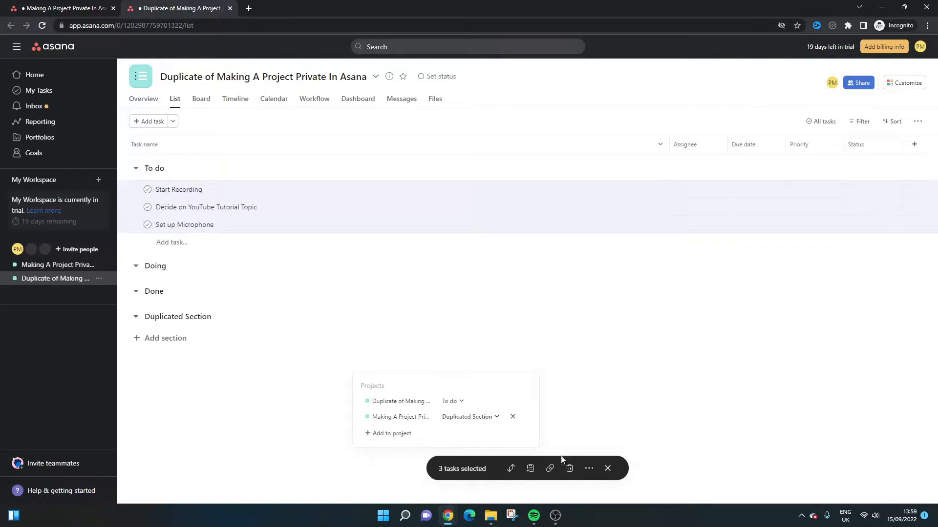
pyautogui.click(644, 349)
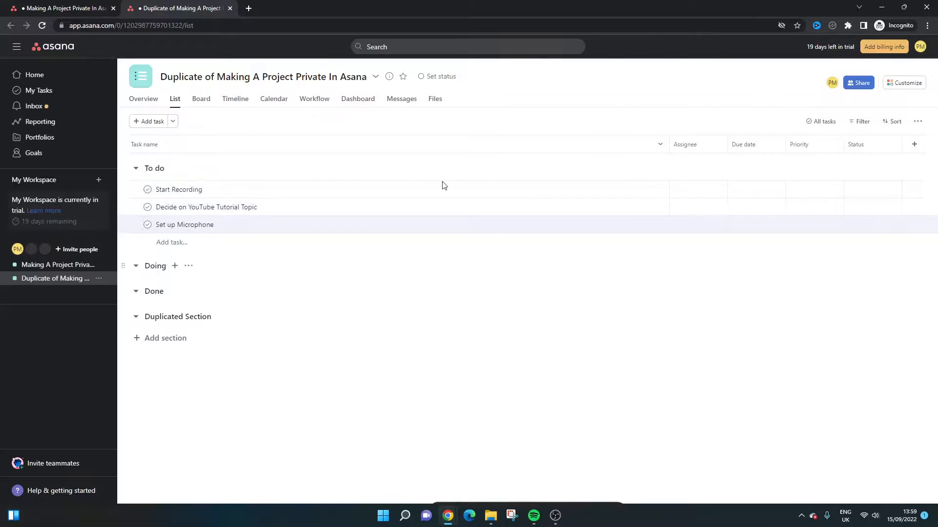
pyautogui.click(73, 6)
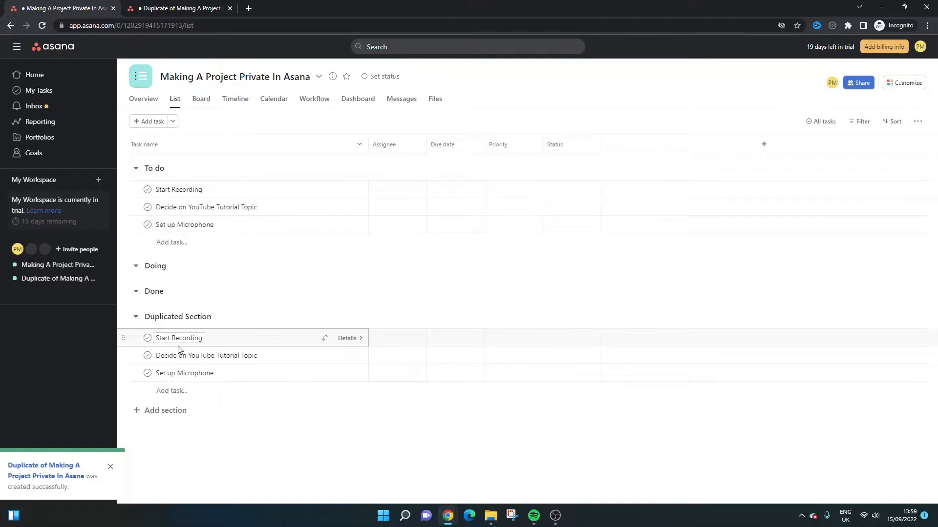
# Step: Return to the Duplicate of Making A Project Private In Asana project and delete it
pyautogui.click(180, 9)
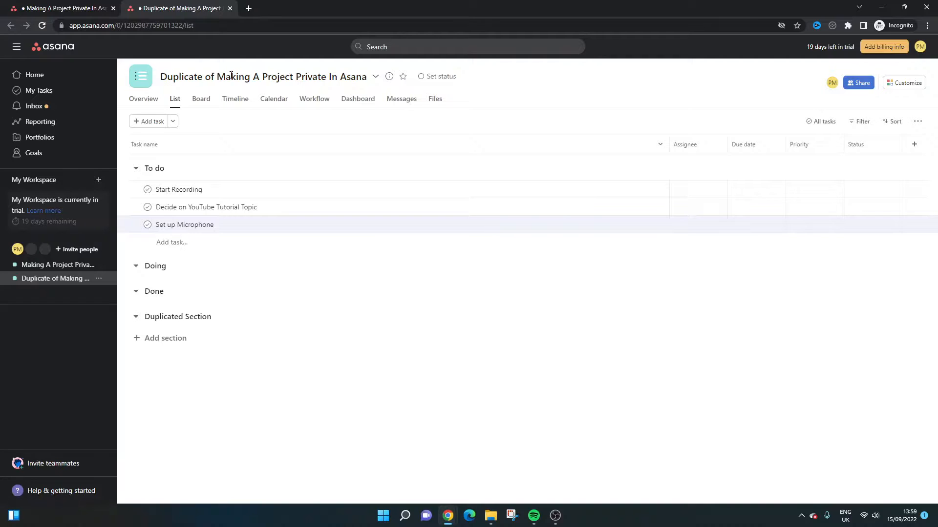
pyautogui.click(375, 77)
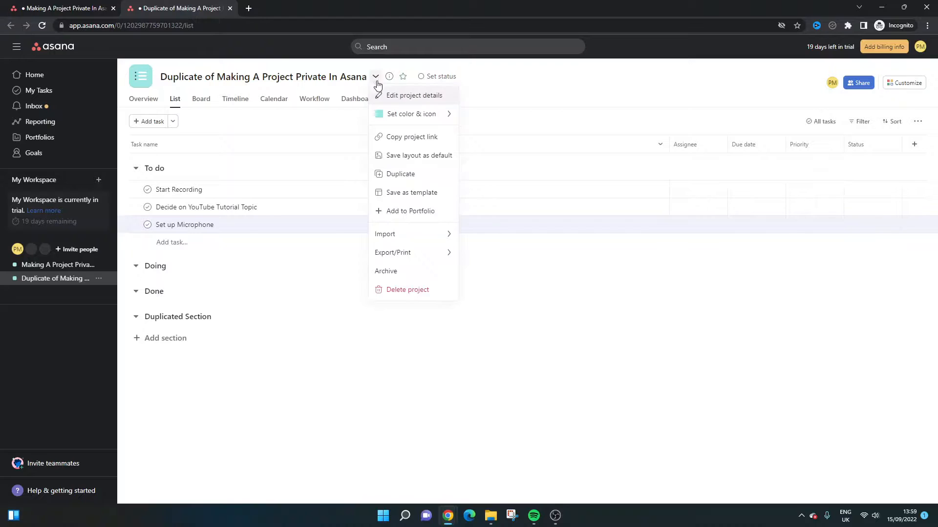
pyautogui.click(418, 290)
pyautogui.click(577, 209)
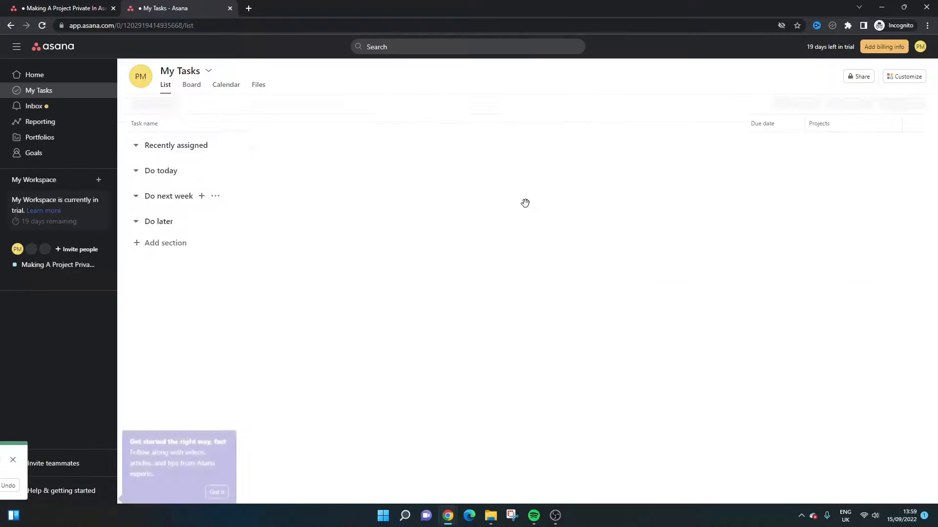